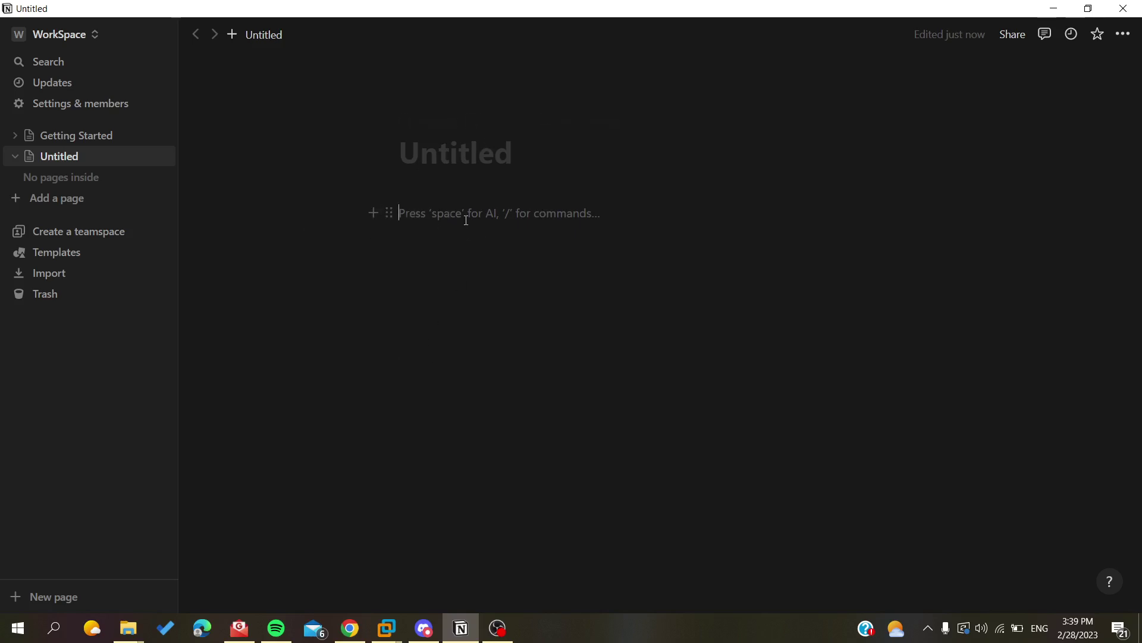
Insert a two-column, three-row simple table using /ta on the empty Untitled page
{"action": "type", "text": "ta"}
{"action": "key", "text": "BackSpace"}
{"action": "type", "text": "/ta"}
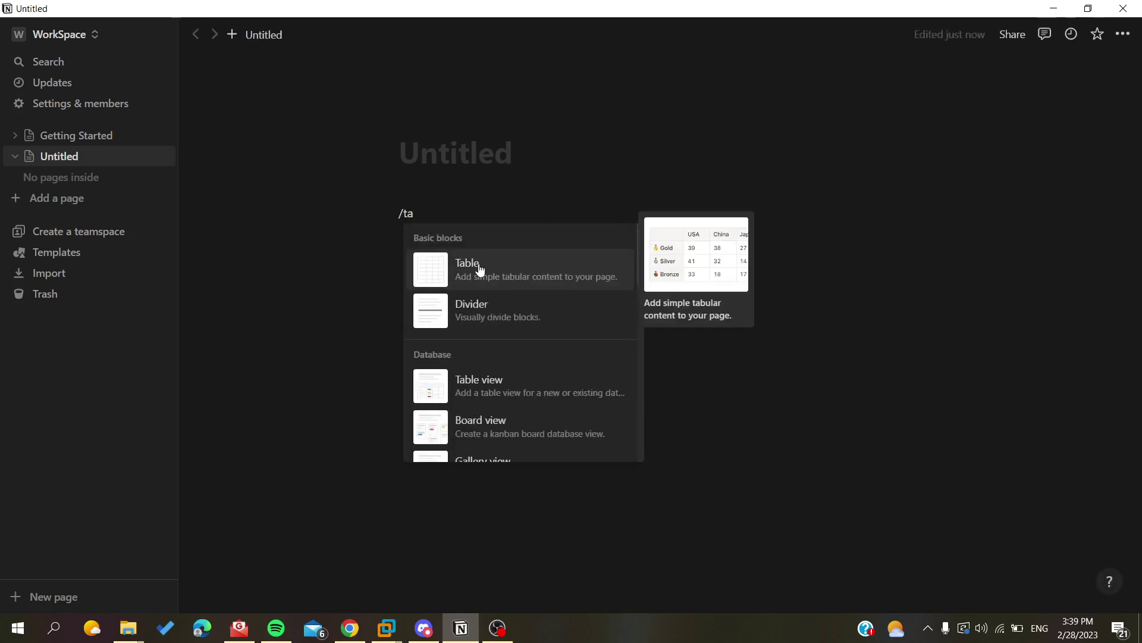
{"action": "left_click", "coordinate": [441, 272]}
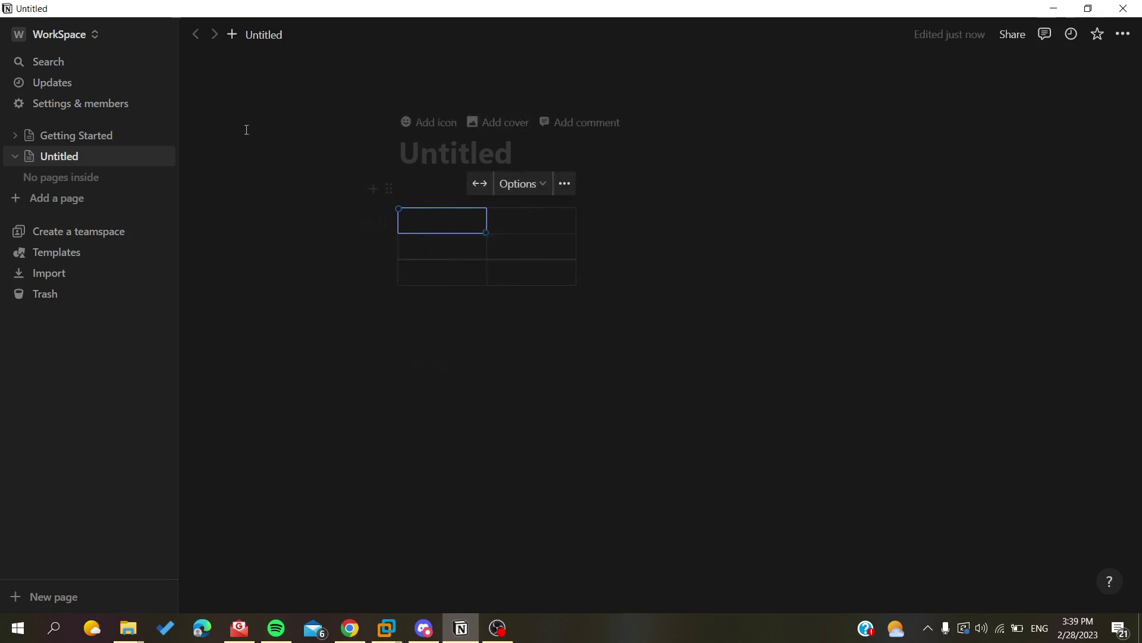
{"action": "left_click", "coordinate": [556, 277]}
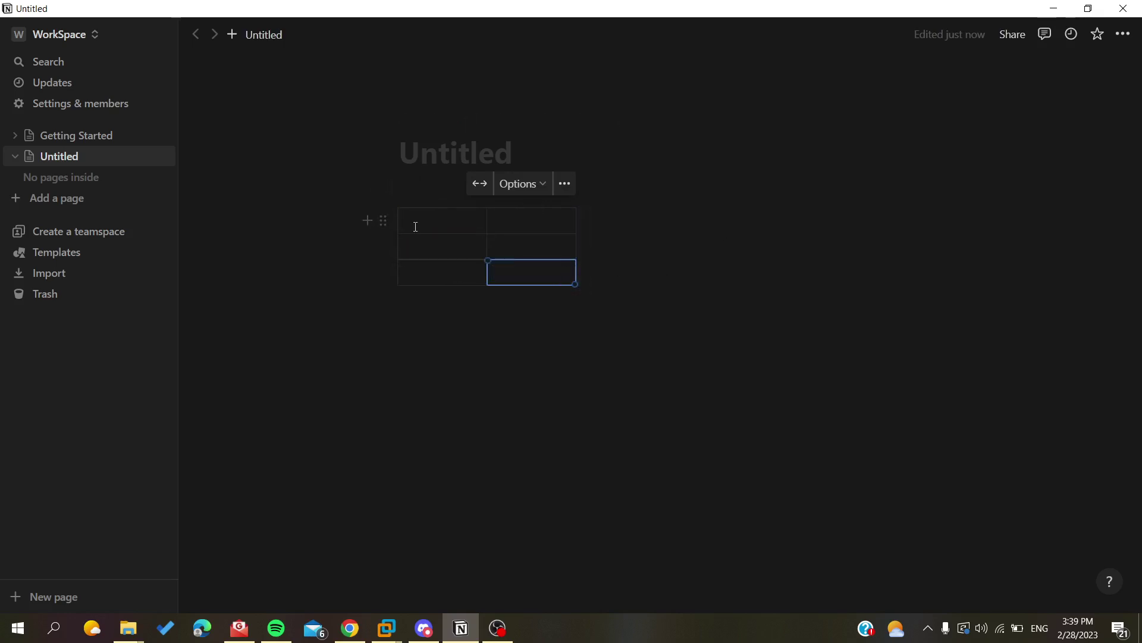
Drag the table's bottom-right corner outward to grow it to five columns by five rows
{"action": "left_click", "coordinate": [413, 224]}
{"action": "left_click", "coordinate": [535, 272]}
{"action": "left_click_drag", "start_coordinate": [584, 292], "coordinate": [830, 329]}
{"action": "left_click", "coordinate": [652, 240]}
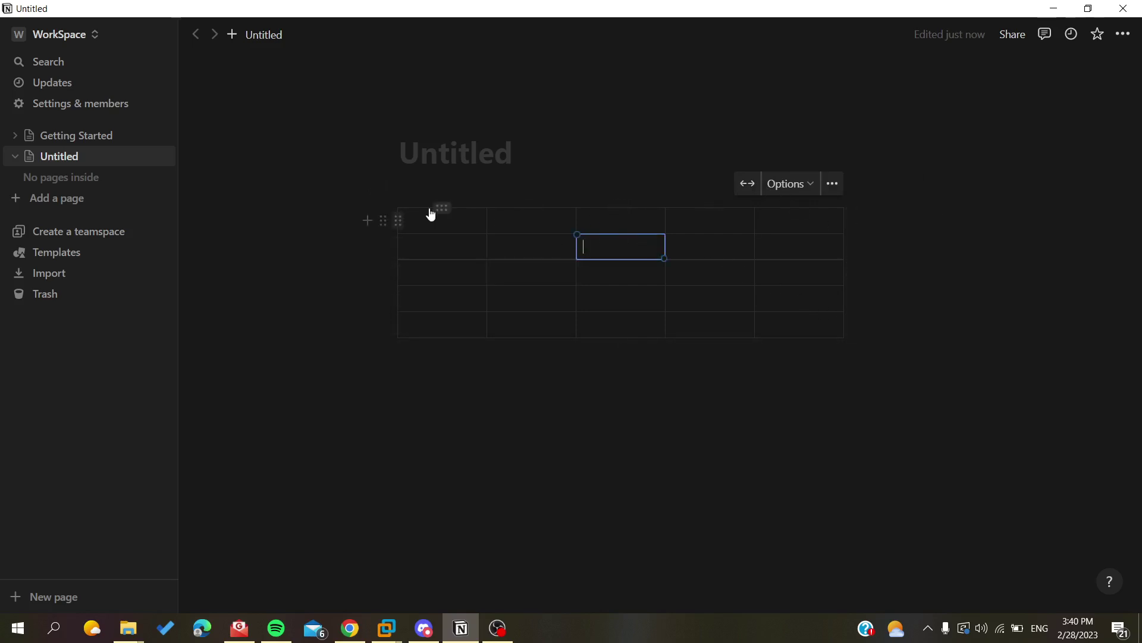
{"action": "left_click_drag", "start_coordinate": [459, 221], "coordinate": [834, 326]}
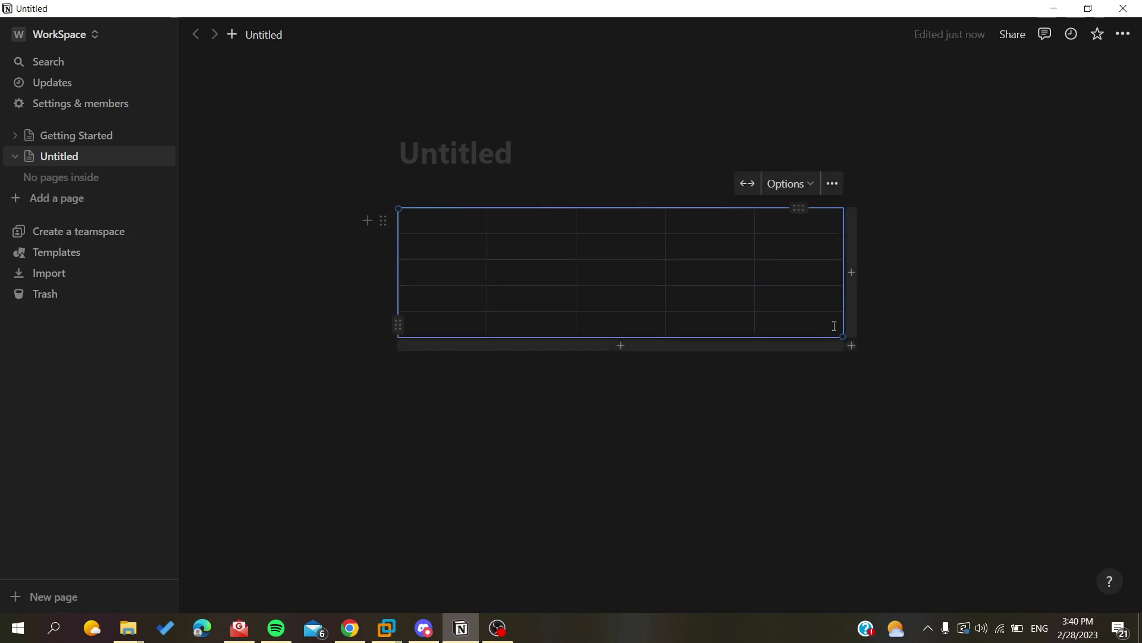
{"action": "left_click", "coordinate": [589, 156]}
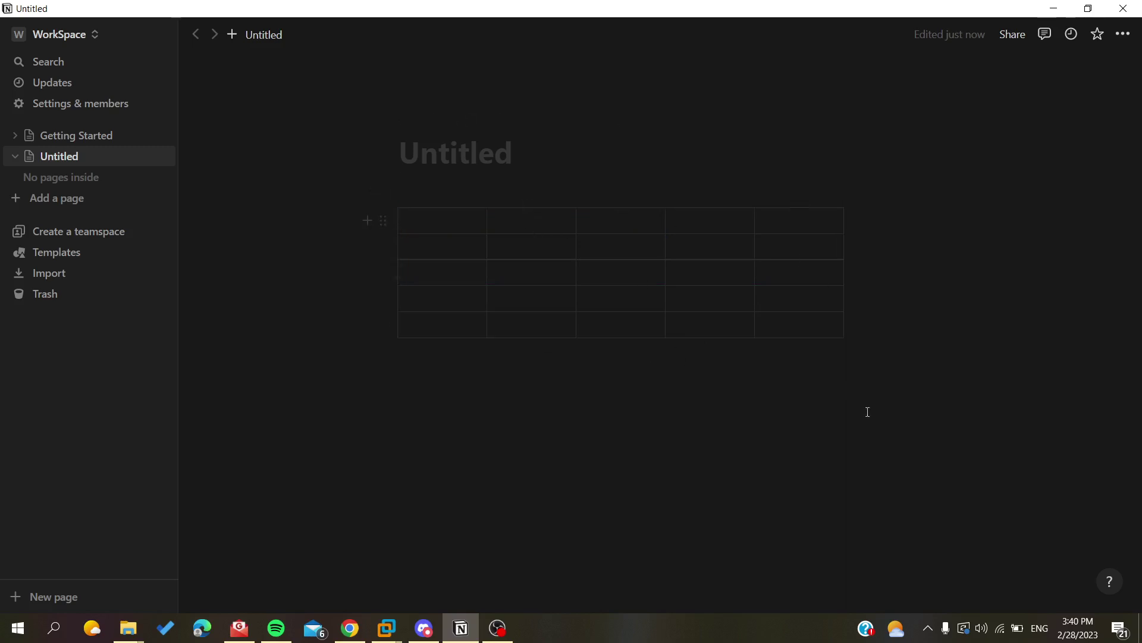
{"action": "left_click", "coordinate": [474, 222]}
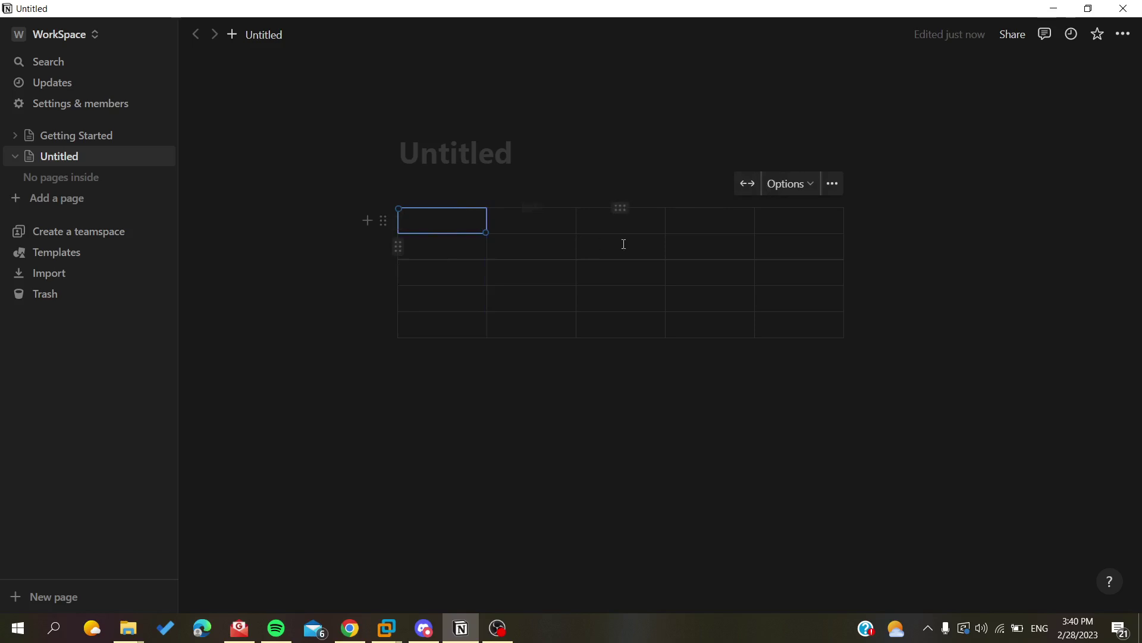
{"action": "left_click", "coordinate": [559, 237]}
{"action": "left_click", "coordinate": [659, 228]}
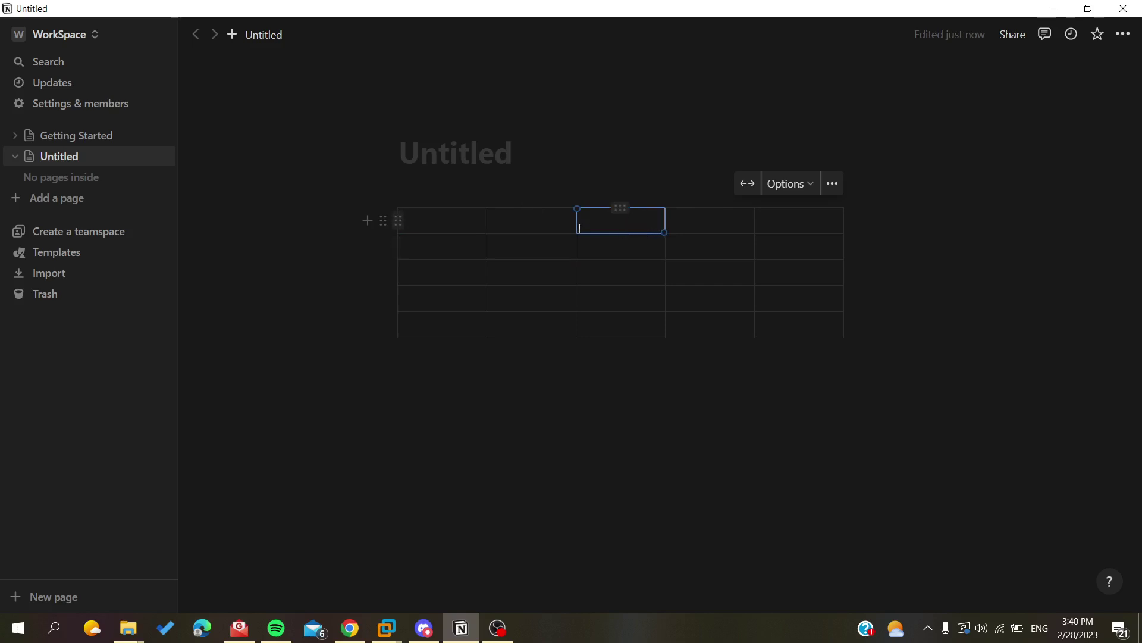
{"action": "type", "text": "aaaaaaaaaaaaaaaaaaaaaaaaaa"}
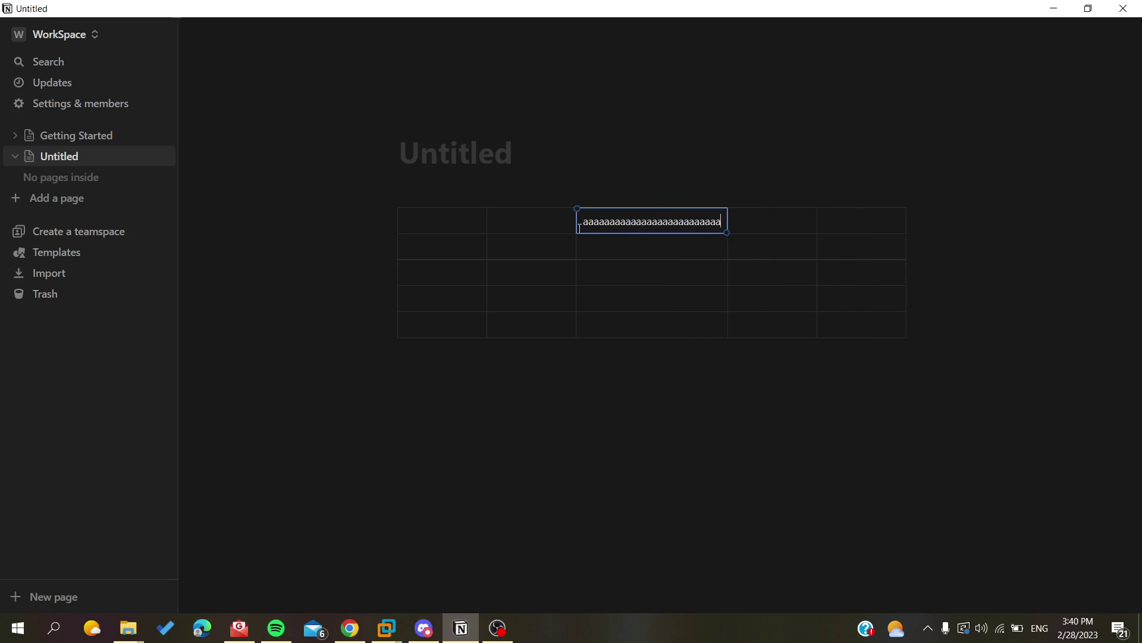
{"action": "type", "text": "aaa"}
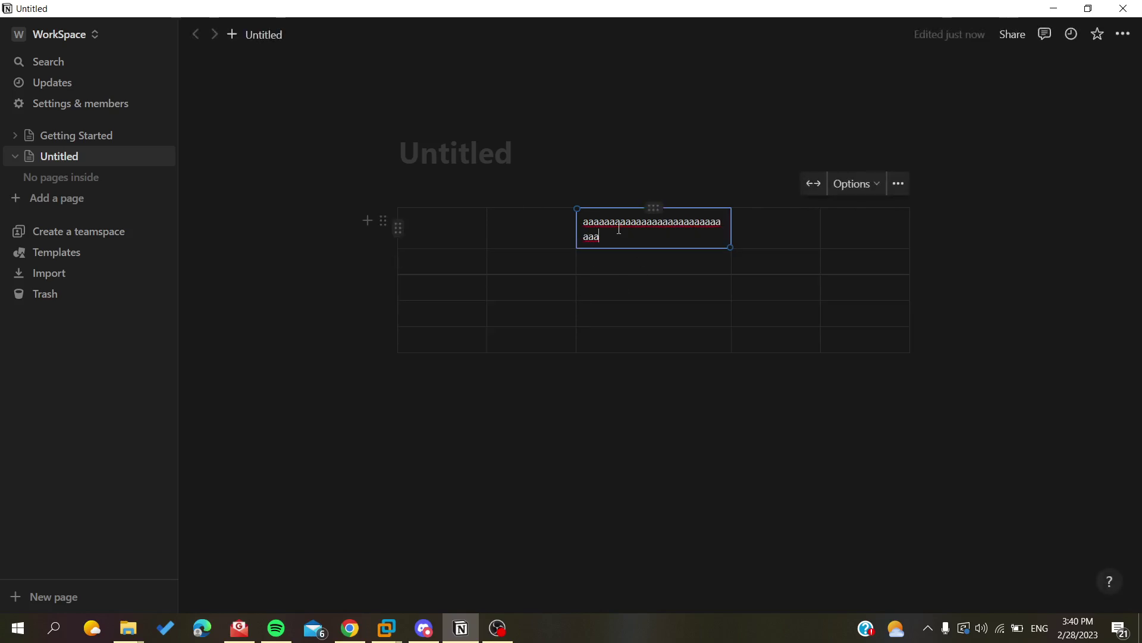
{"action": "left_click_drag", "start_coordinate": [583, 224], "coordinate": [643, 235]}
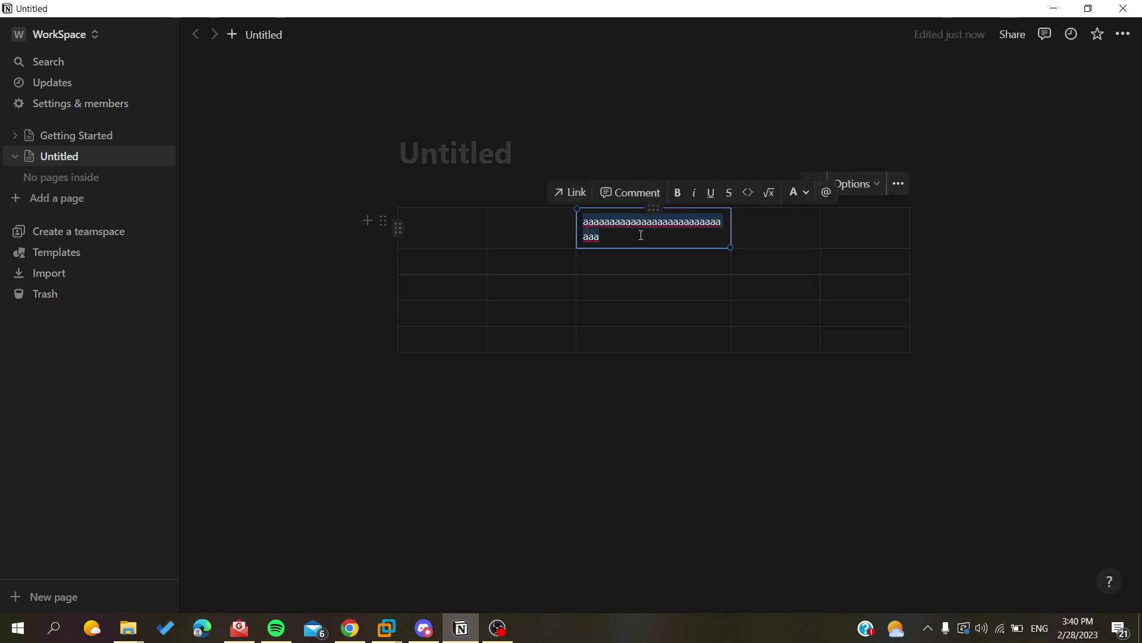
{"action": "type", "text": "55"}
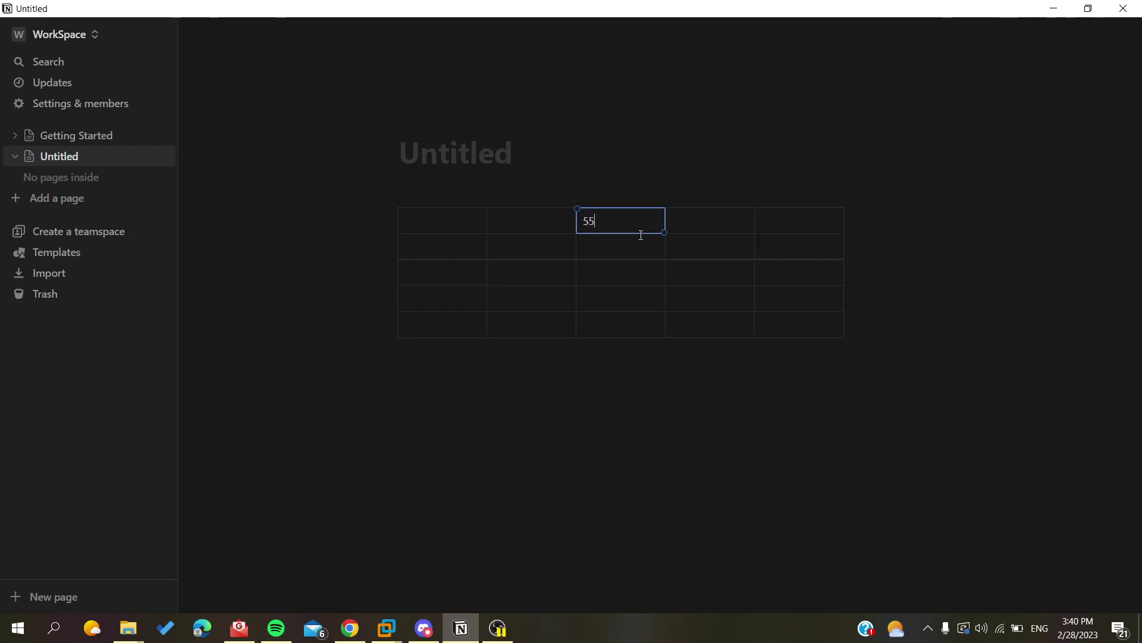
{"action": "key", "text": "BackSpace"}
{"action": "key", "text": "BackSpace"}
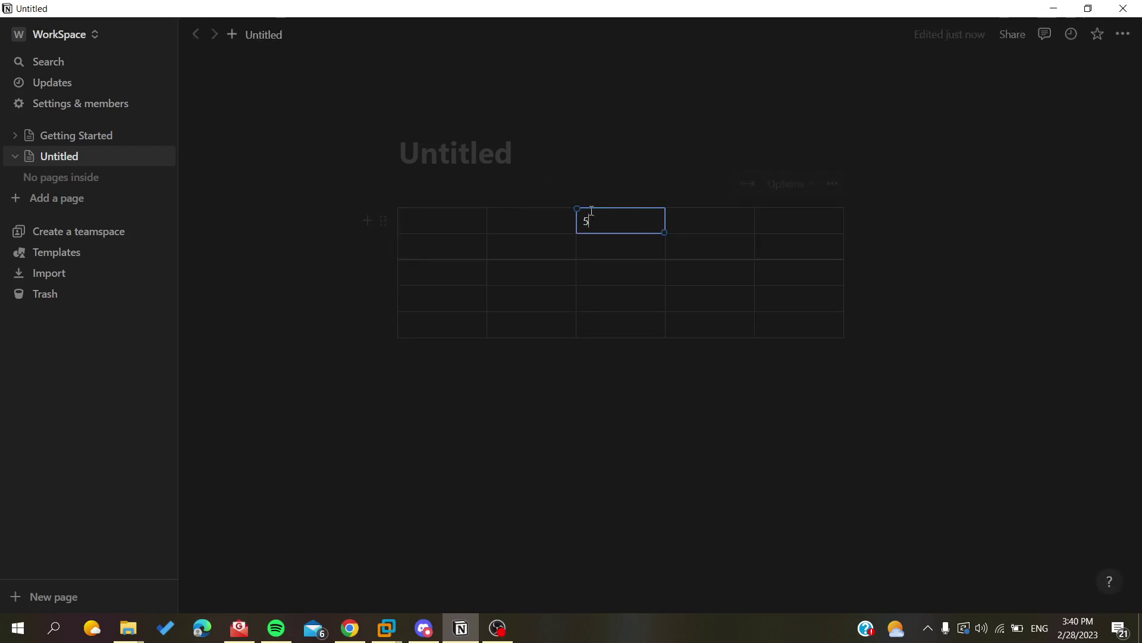
{"action": "type", "text": "q"}
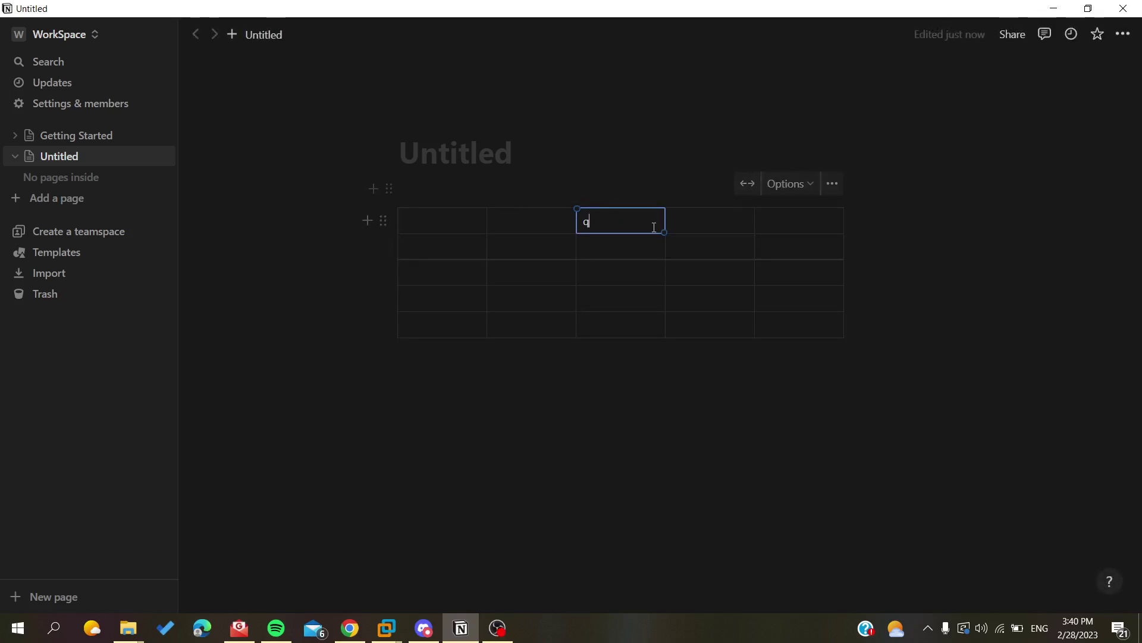
{"action": "type", "text": "qqqqqqqqqqqqqqqqqqqqqqqqqqqqqqqqqqqqqqqqqqqqqqqqqqqqqqqqqqq"}
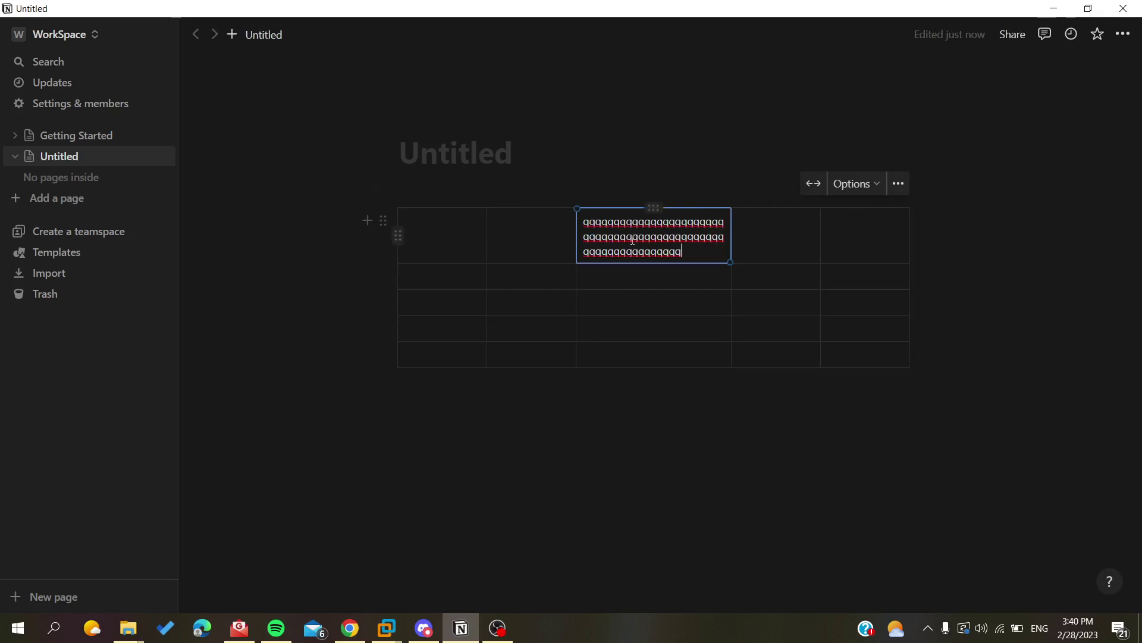
{"action": "key", "text": "Escape"}
{"action": "key", "text": "Return"}
{"action": "left_click_drag", "start_coordinate": [685, 252], "coordinate": [535, 241]}
{"action": "key", "text": "ctrl+a"}
{"action": "key", "text": "BackSpace"}
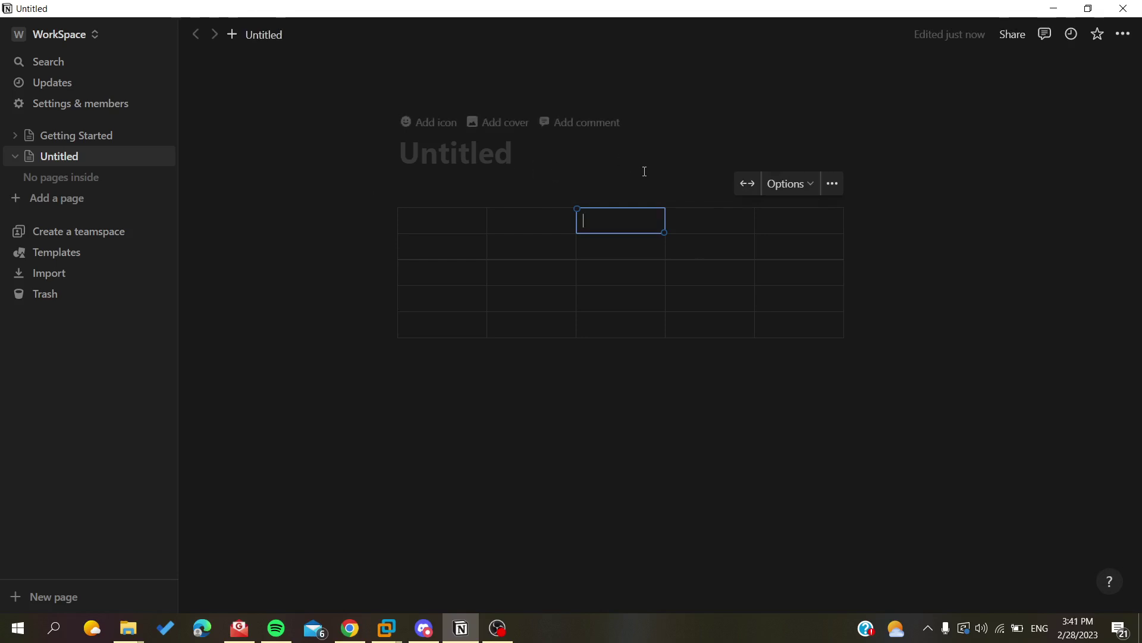
Widen the first column, then drag its border back so the table fits the page
{"action": "left_click", "coordinate": [416, 222]}
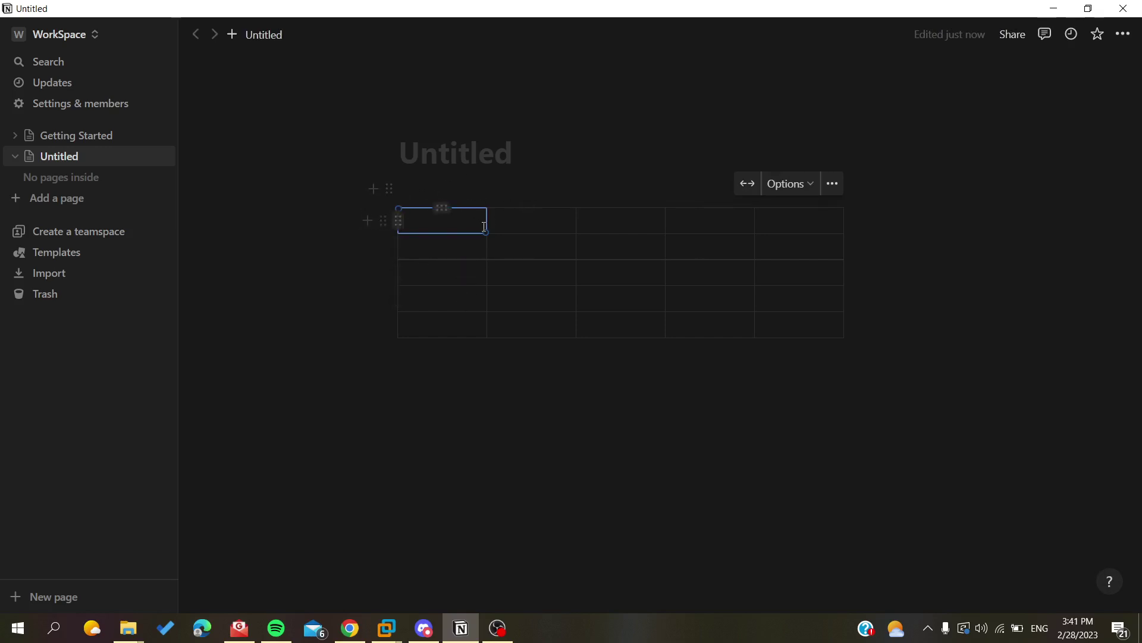
{"action": "left_click_drag", "start_coordinate": [487, 222], "coordinate": [910, 232]}
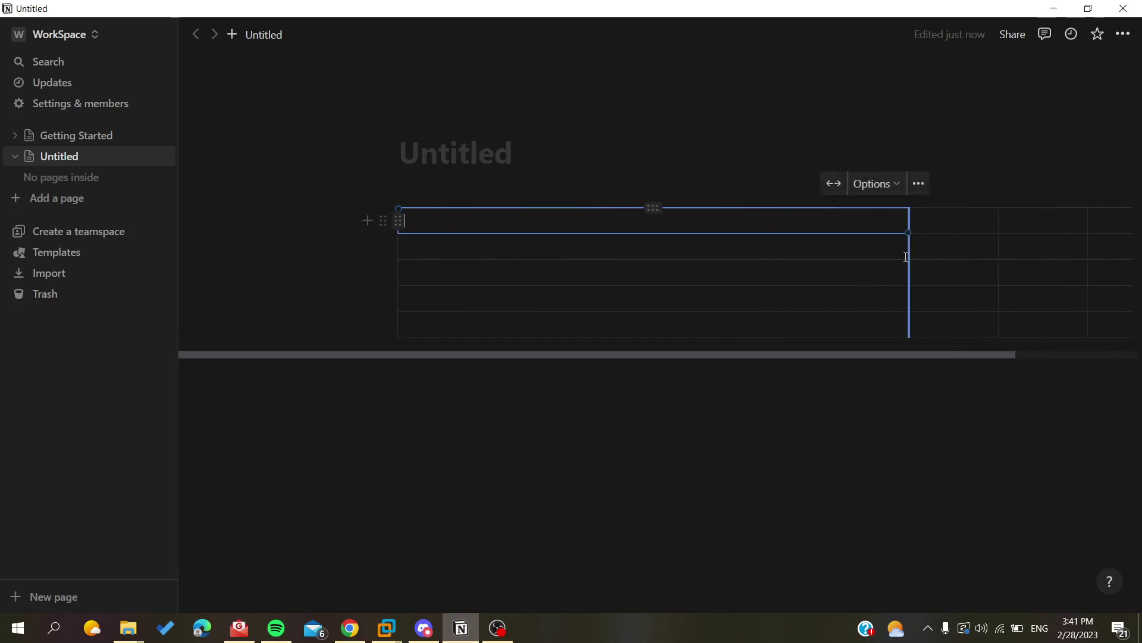
{"action": "left_click_drag", "start_coordinate": [943, 355], "coordinate": [1140, 355]}
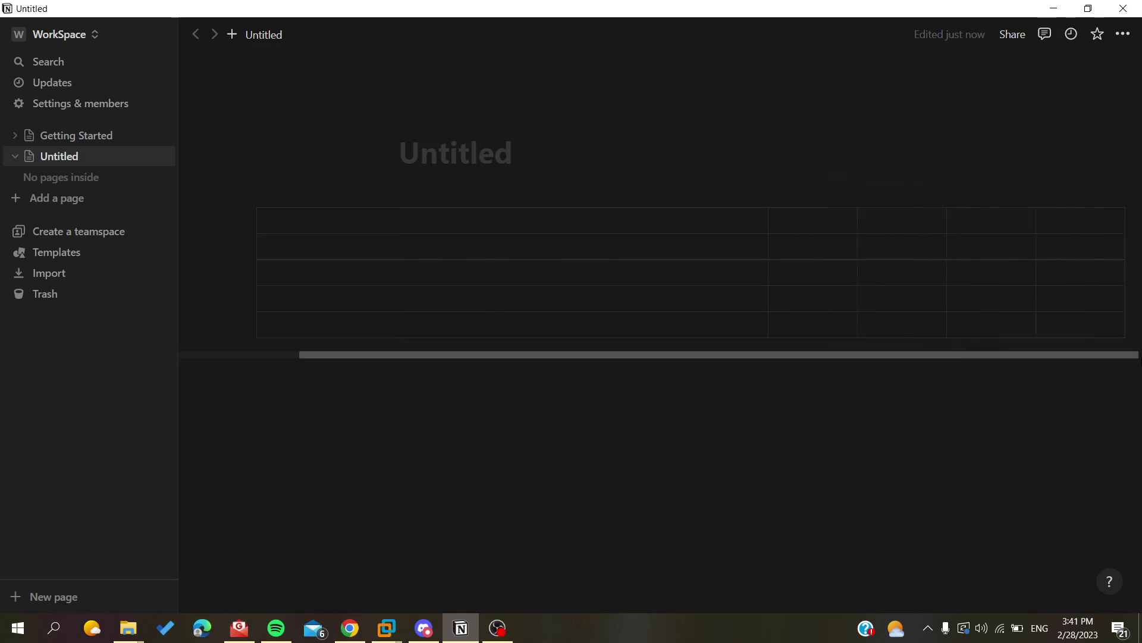
{"action": "left_click", "coordinate": [393, 215]}
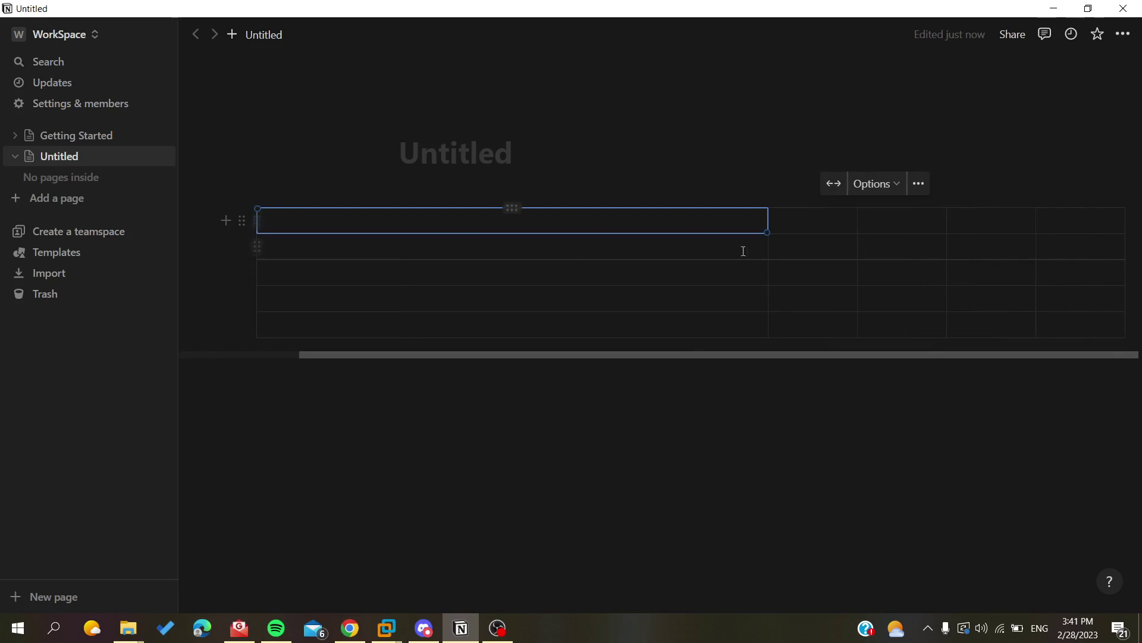
{"action": "left_click_drag", "start_coordinate": [772, 223], "coordinate": [592, 220]}
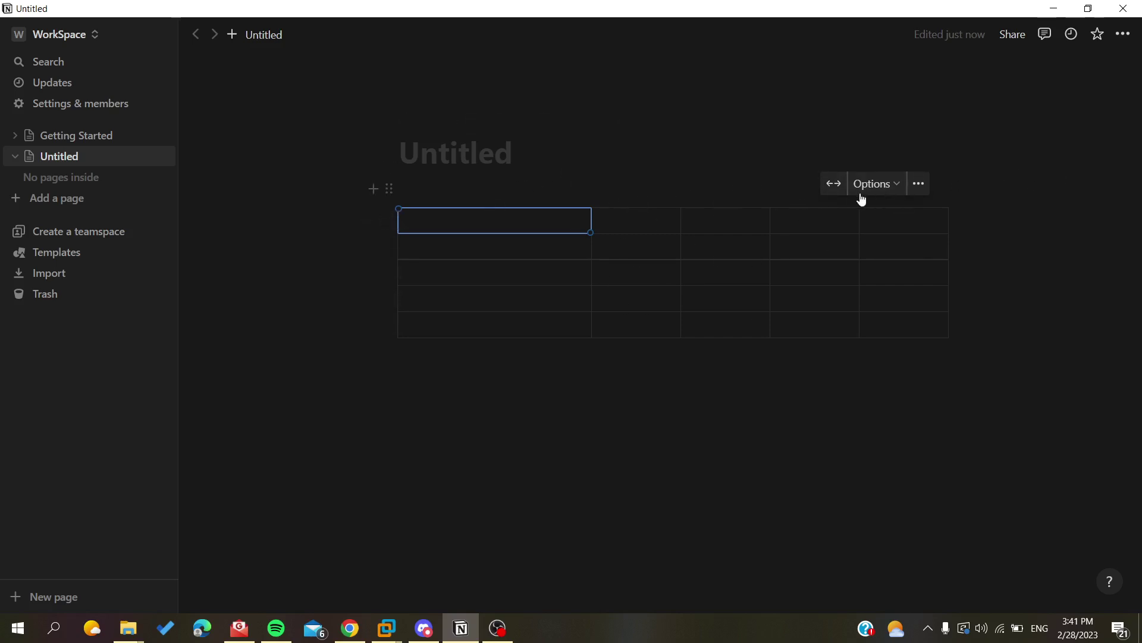
Add a sixth row, fit to page width, then drag away all but one column
{"action": "left_click", "coordinate": [835, 185]}
{"action": "left_click", "coordinate": [571, 344]}
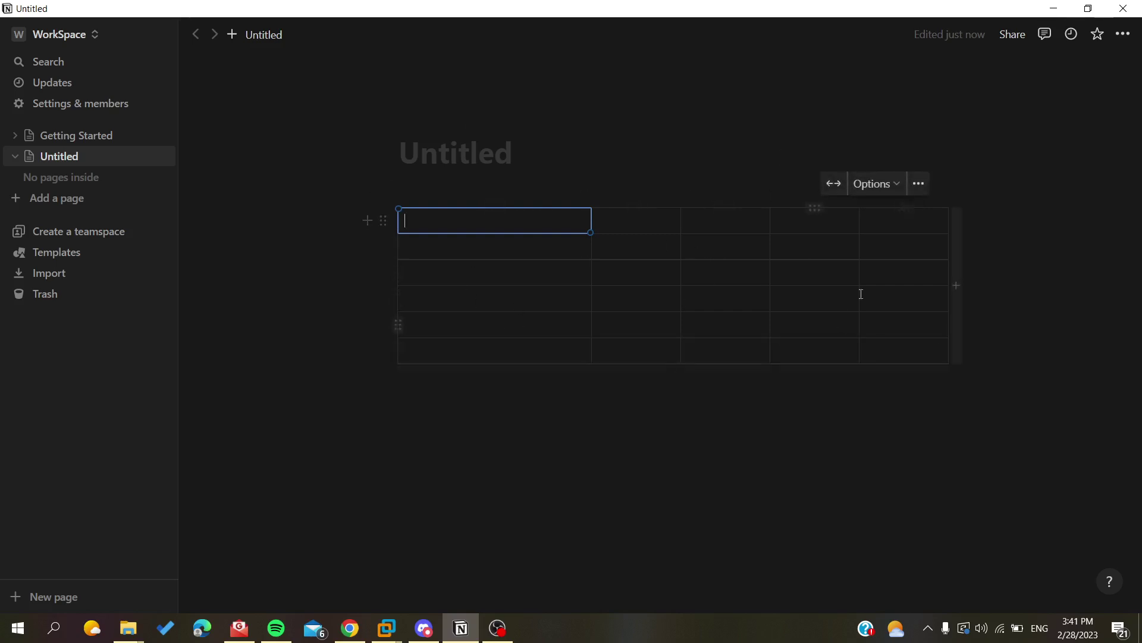
{"action": "left_click", "coordinate": [897, 277]}
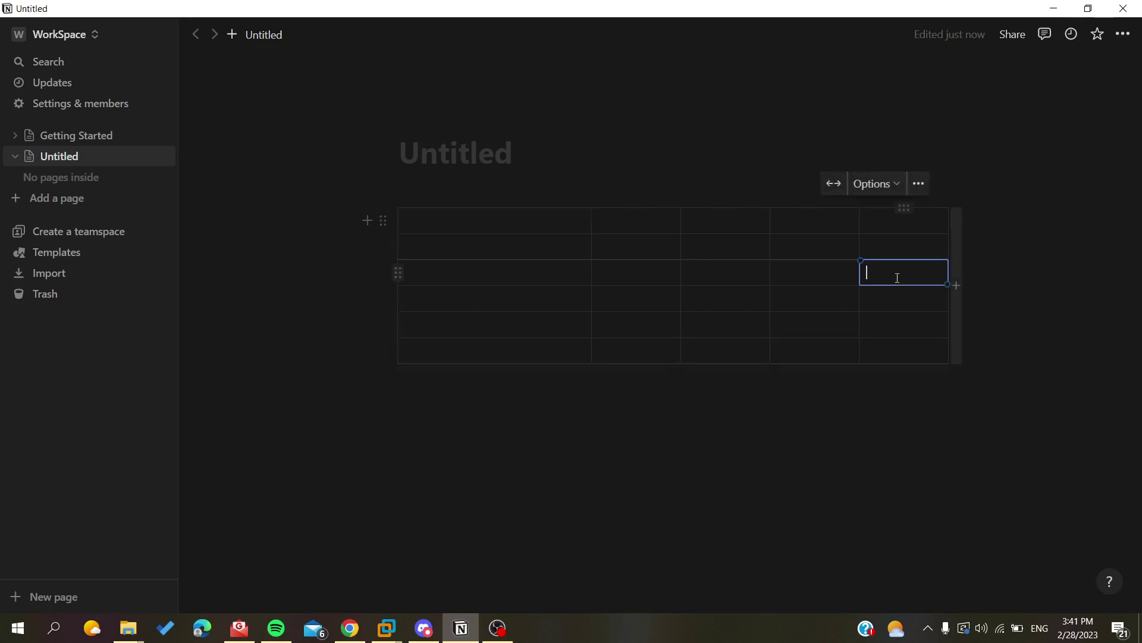
{"action": "left_click", "coordinate": [834, 185]}
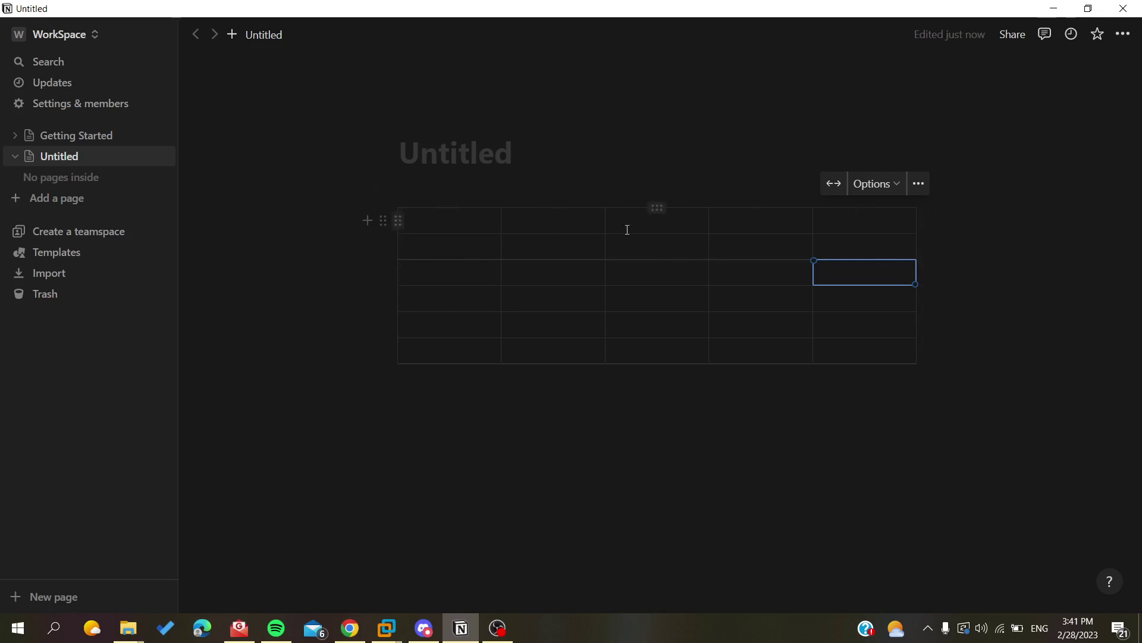
{"action": "left_click", "coordinate": [985, 359]}
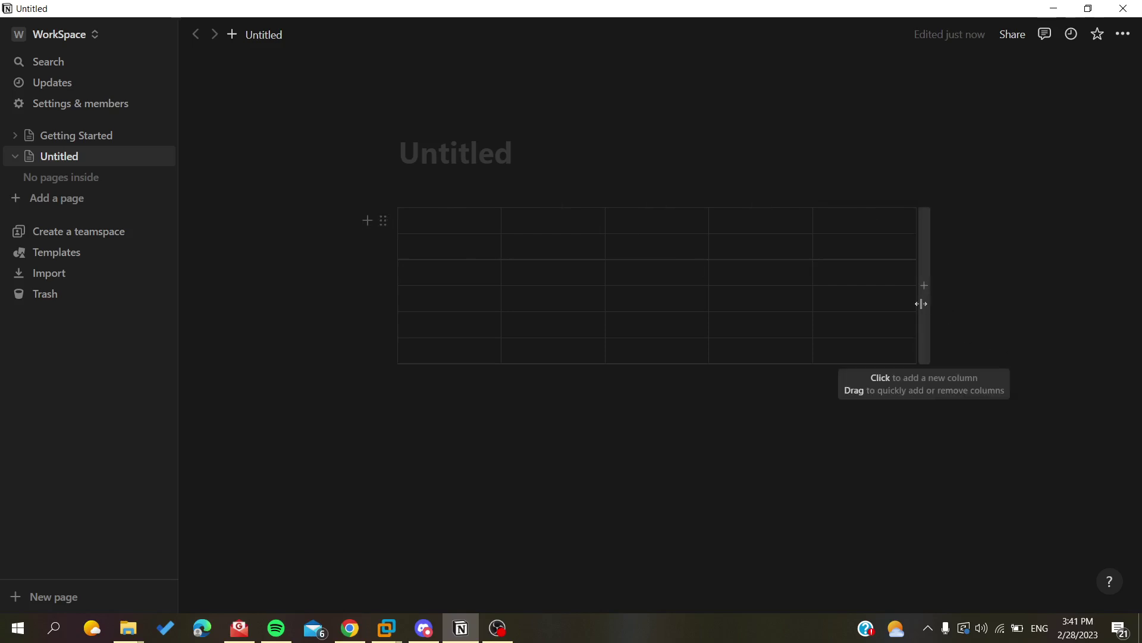
{"action": "left_click_drag", "start_coordinate": [923, 304], "coordinate": [598, 309]}
Stretch the single column across the page, add a second column, and fit both to page width
{"action": "left_click", "coordinate": [471, 219]}
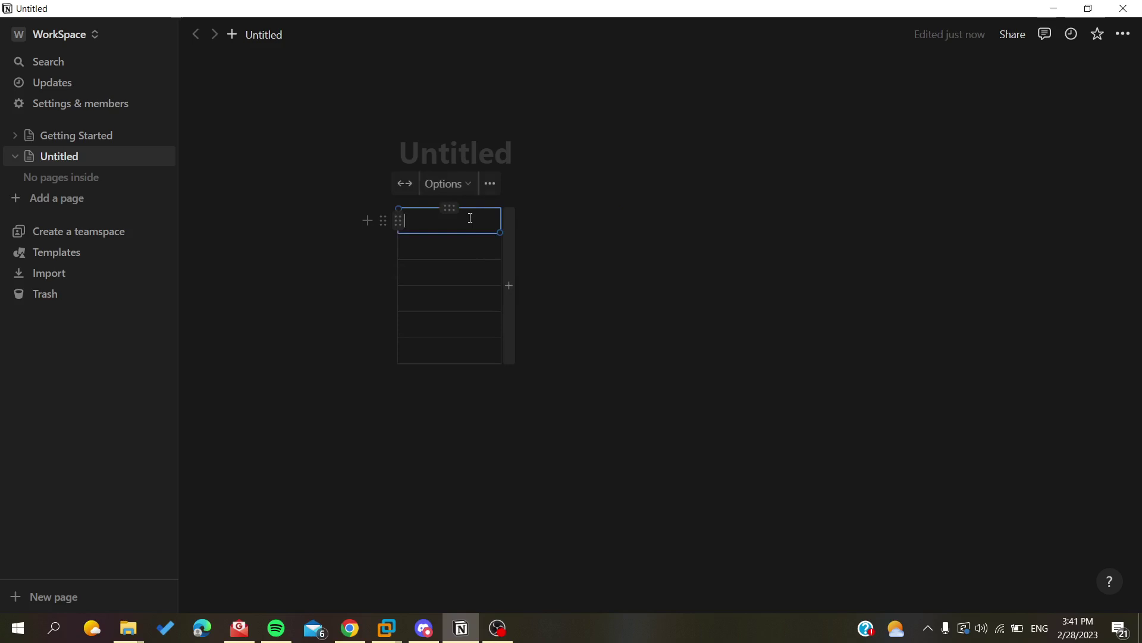
{"action": "left_click", "coordinate": [405, 185]}
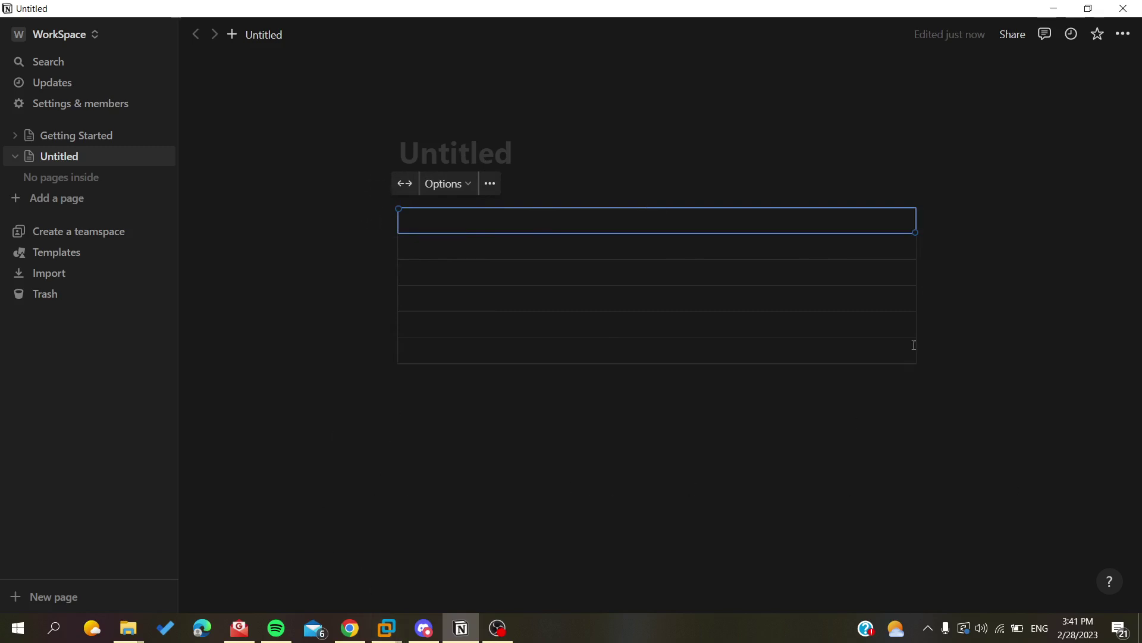
{"action": "left_click_drag", "start_coordinate": [918, 334], "coordinate": [1130, 345]}
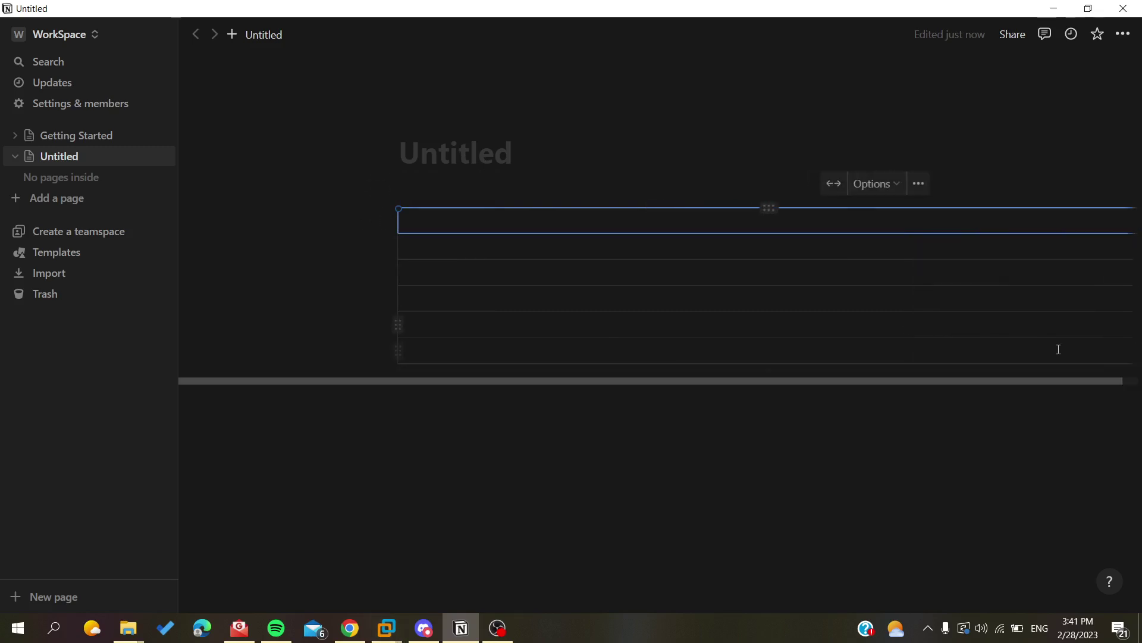
{"action": "left_click_drag", "start_coordinate": [791, 382], "coordinate": [985, 386]}
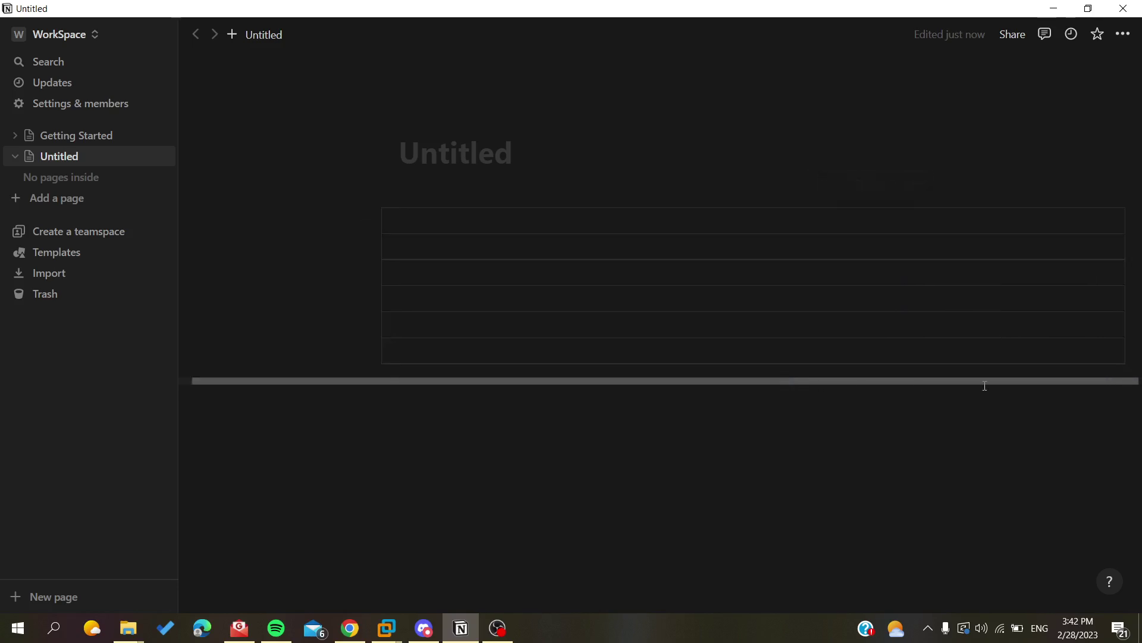
{"action": "left_click", "coordinate": [1130, 262]}
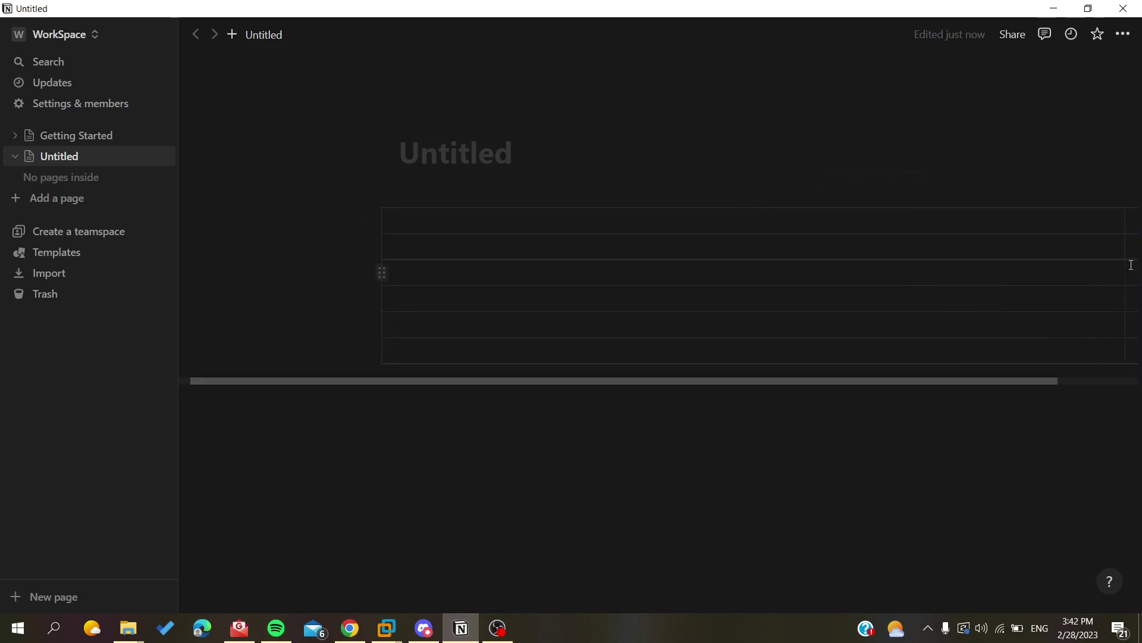
{"action": "left_click", "coordinate": [968, 220]}
{"action": "left_click", "coordinate": [833, 184]}
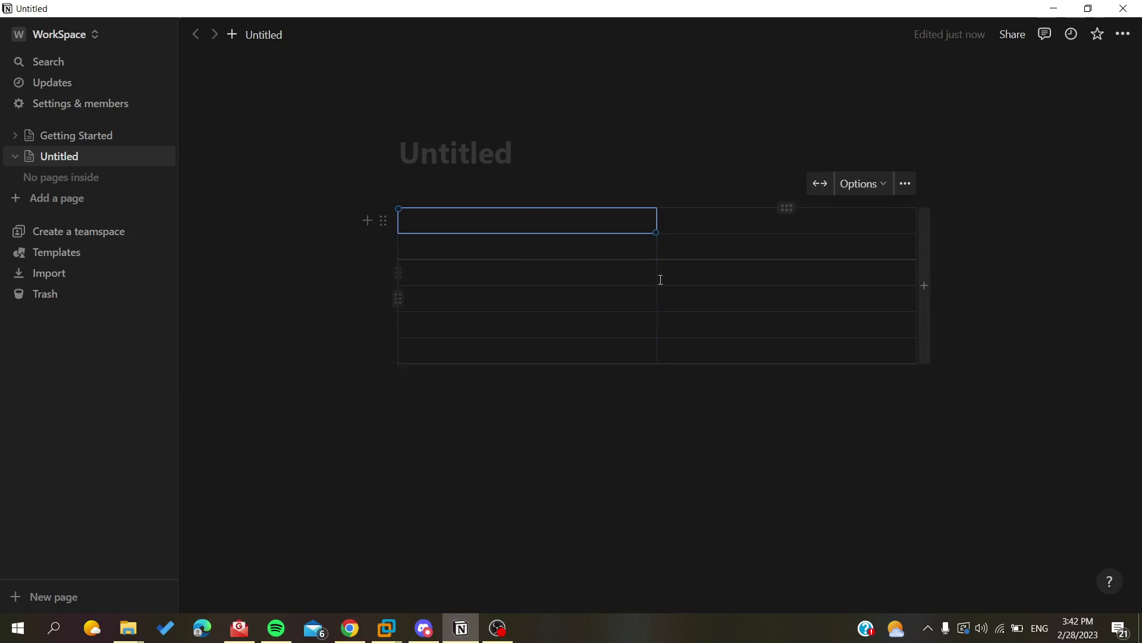
Drag the column divider left so the second column is roughly twice the first's width
{"action": "left_click_drag", "start_coordinate": [656, 273], "coordinate": [536, 292]}
{"action": "left_click", "coordinate": [696, 295]}
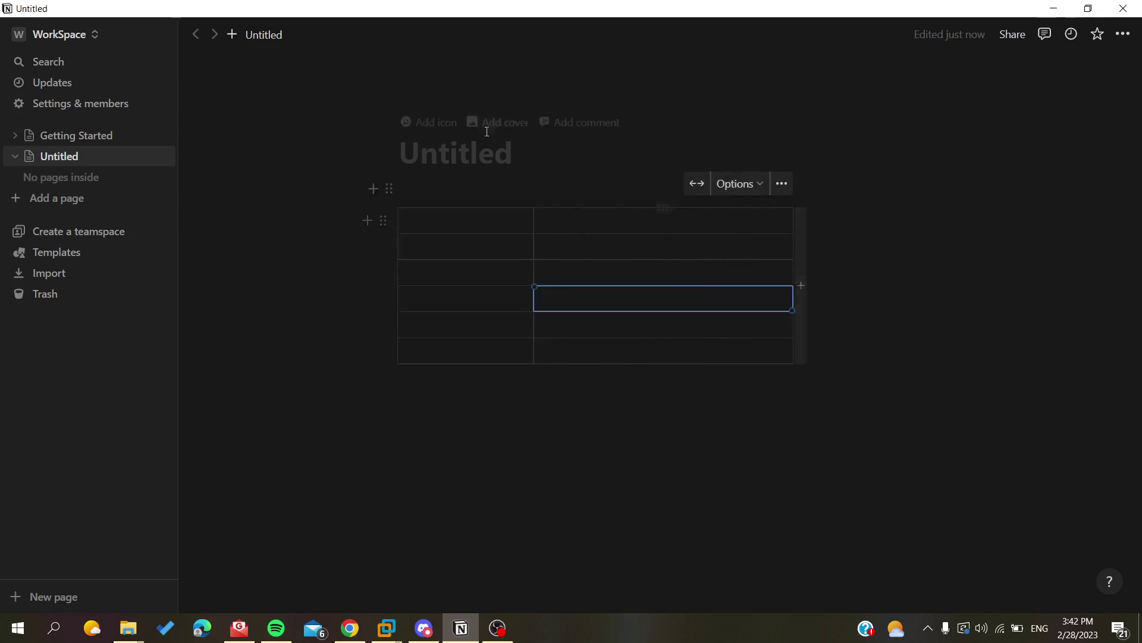
{"action": "left_click", "coordinate": [841, 375]}
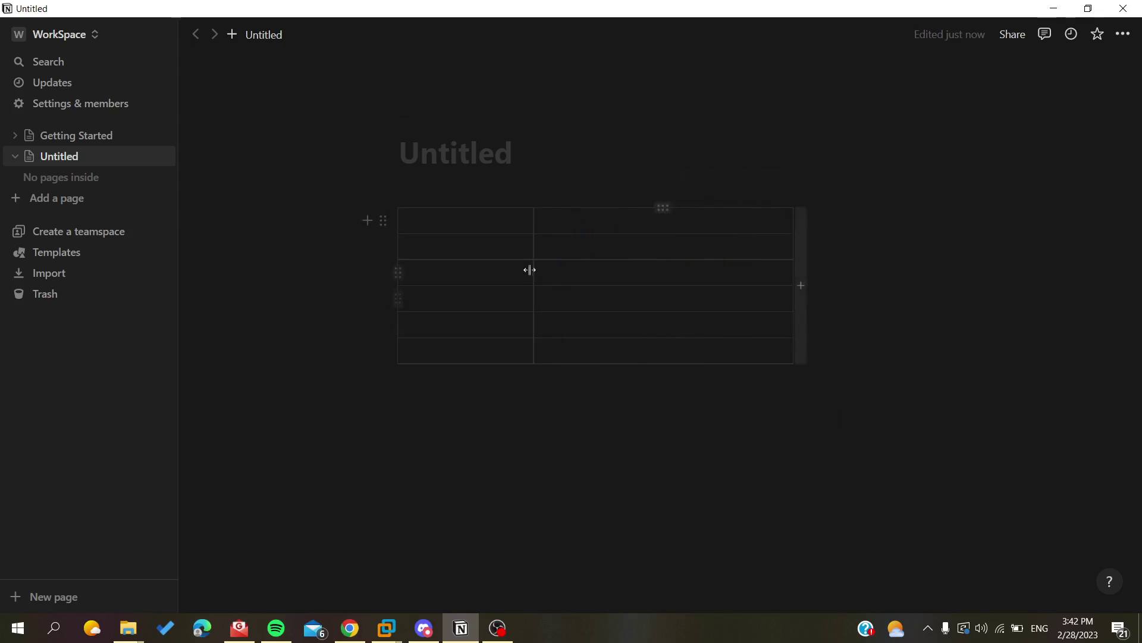